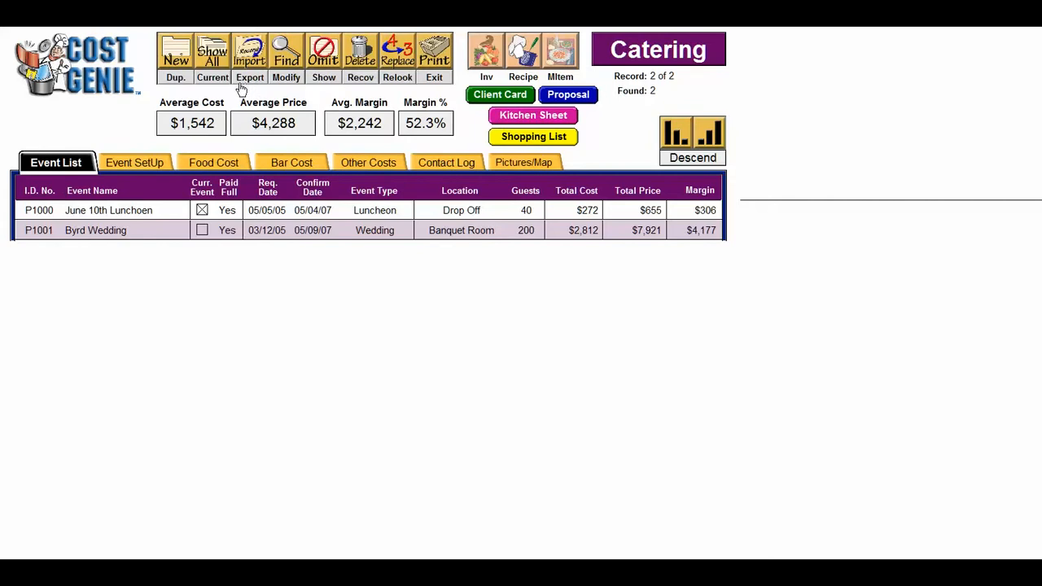
# List only the current events and inspect the paid-in-full and location choices of the June 10th luncheon
pyautogui.click(213, 78)
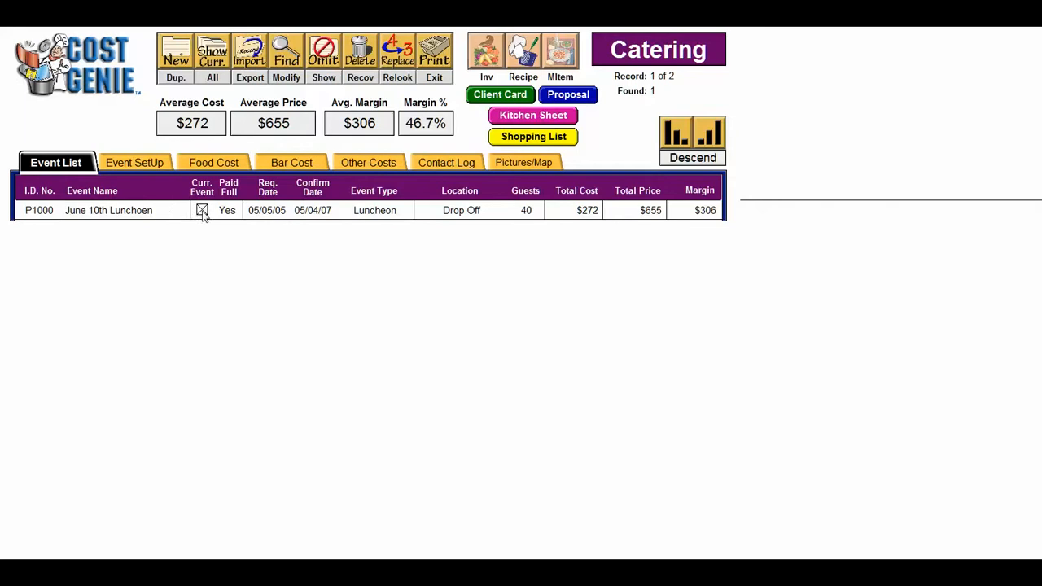
pyautogui.click(232, 212)
pyautogui.click(232, 212)
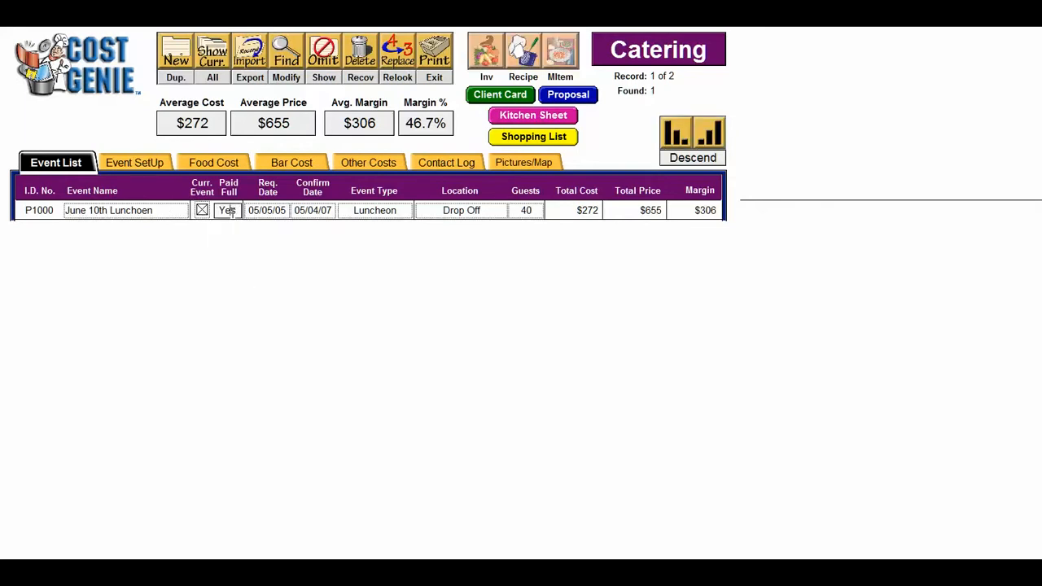
pyautogui.click(446, 215)
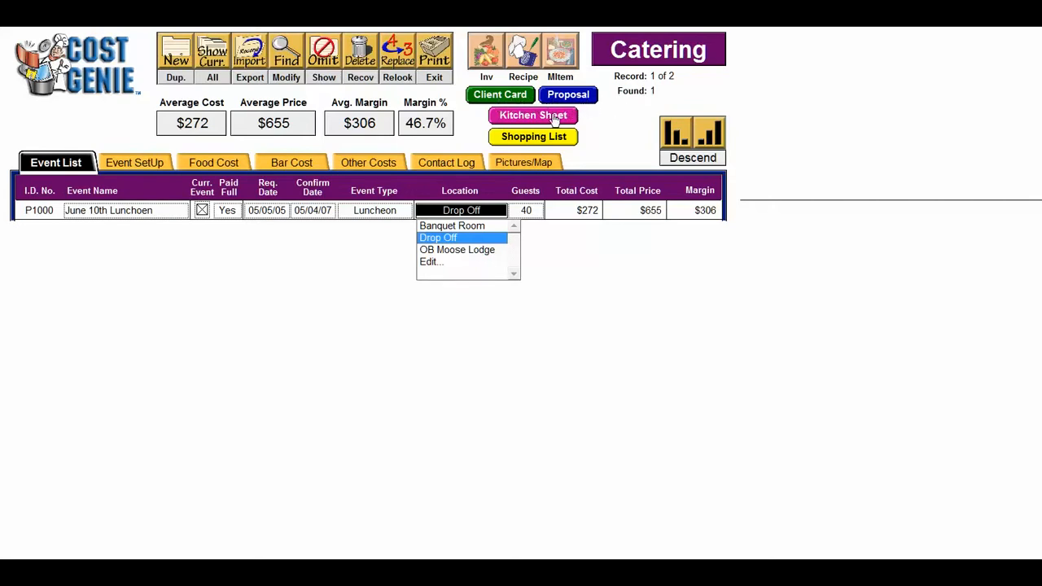
pyautogui.click(492, 210)
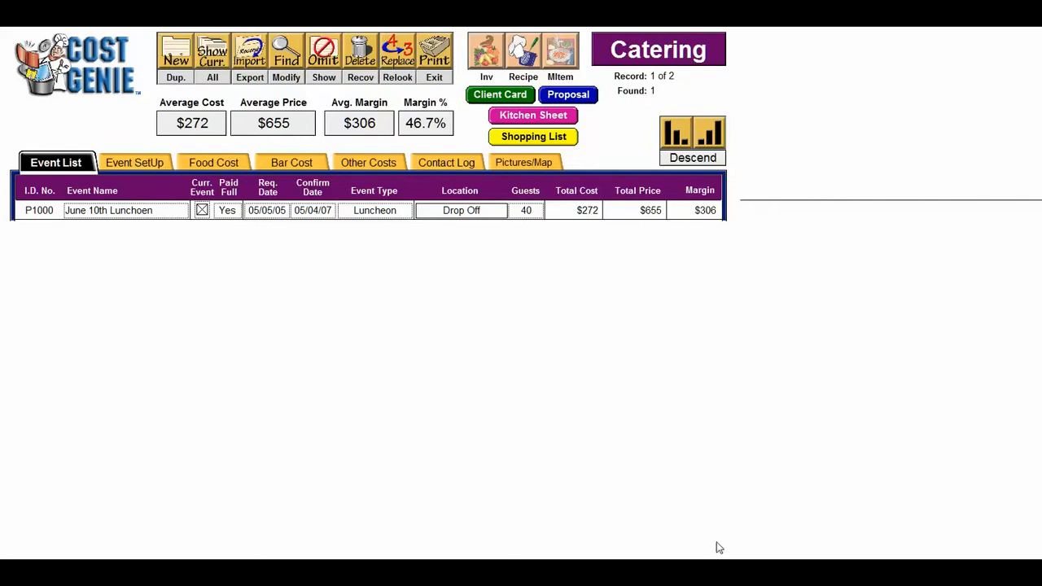
# Review the luncheon's client card, including the client list, client data, event history and contact notes, and return to the catering events
pyautogui.click(518, 96)
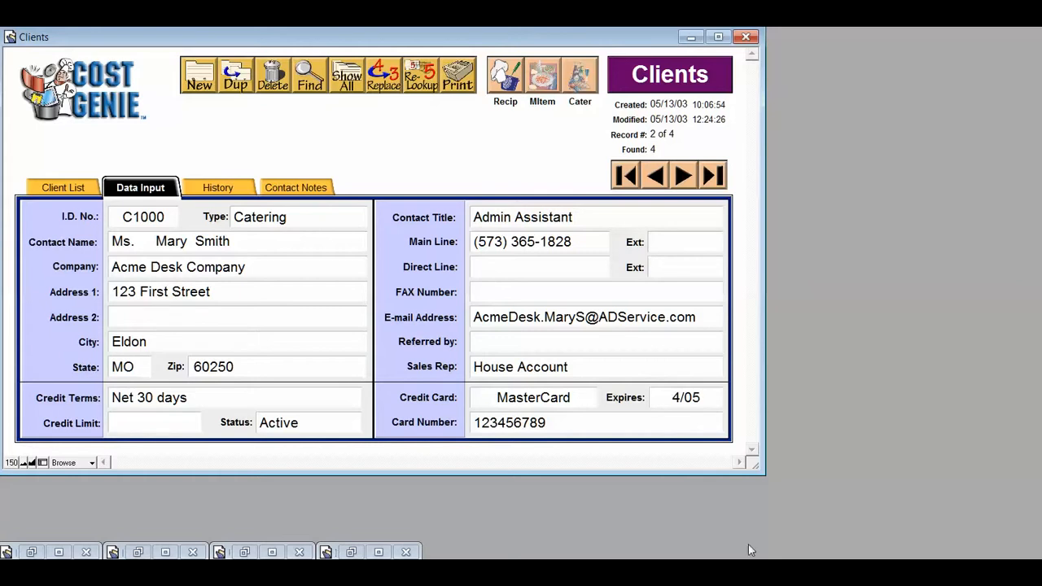
pyautogui.click(73, 188)
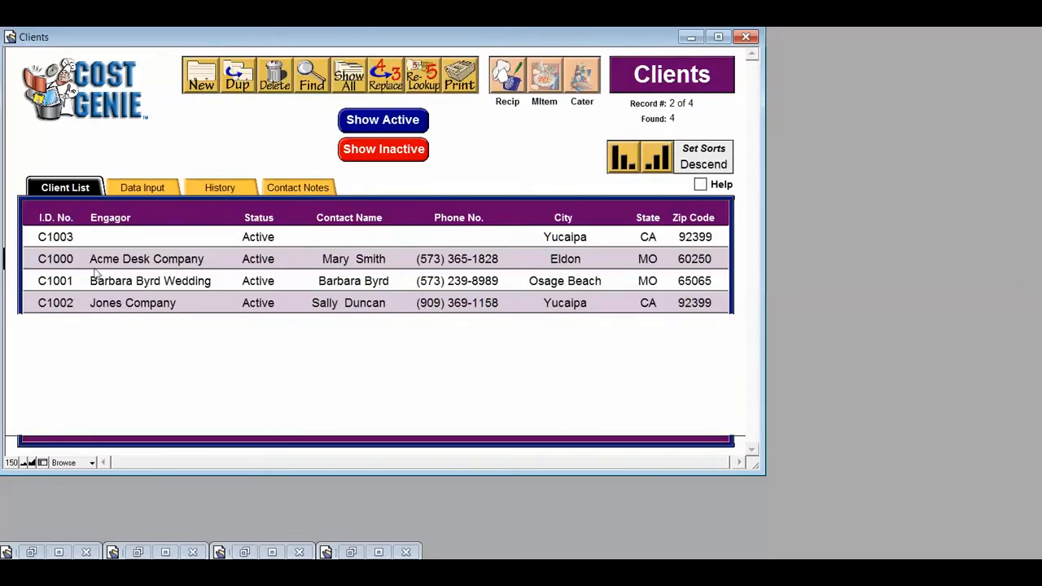
pyautogui.click(136, 189)
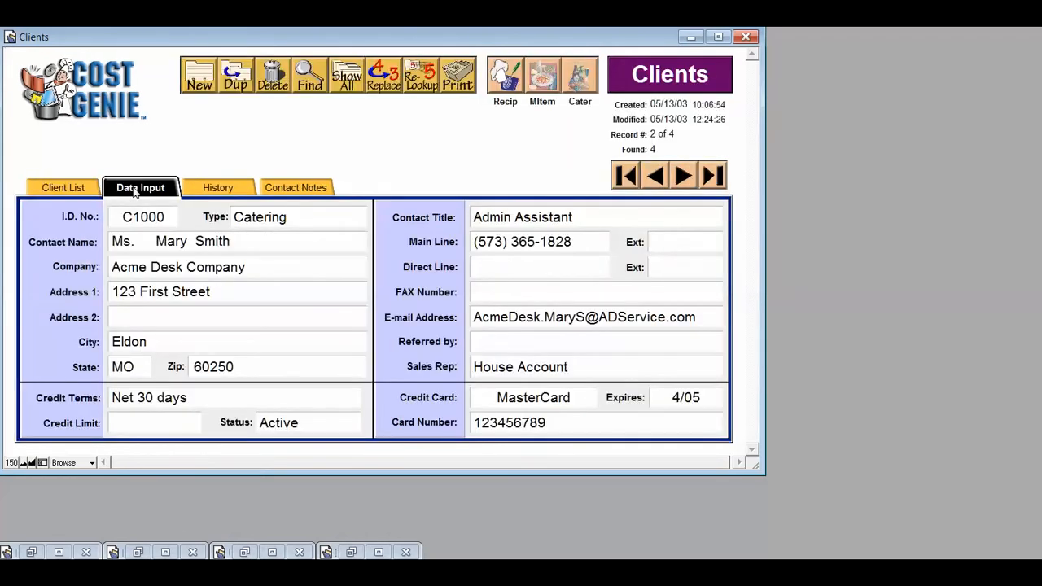
pyautogui.click(214, 188)
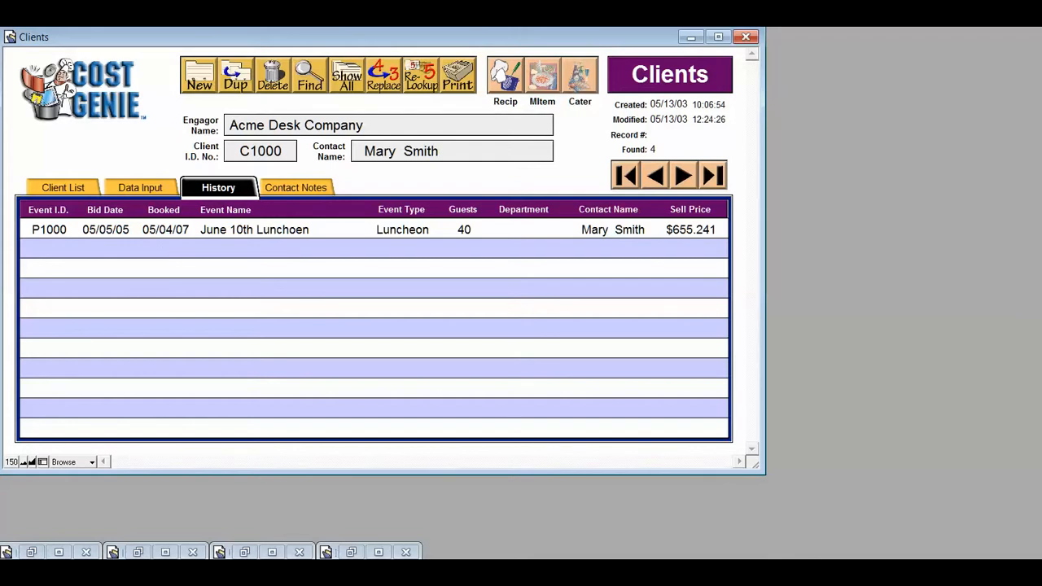
pyautogui.click(306, 189)
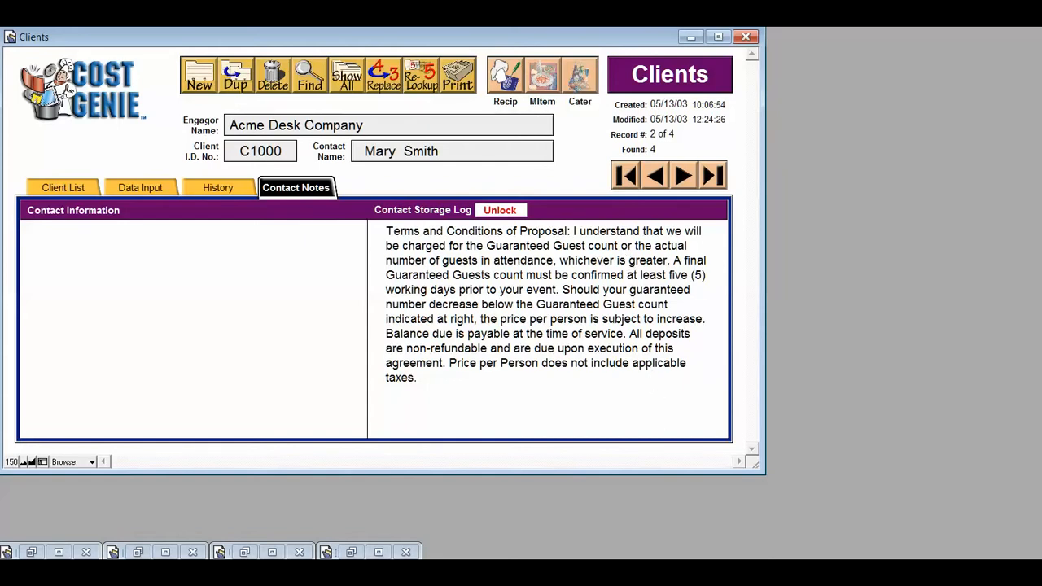
pyautogui.click(579, 76)
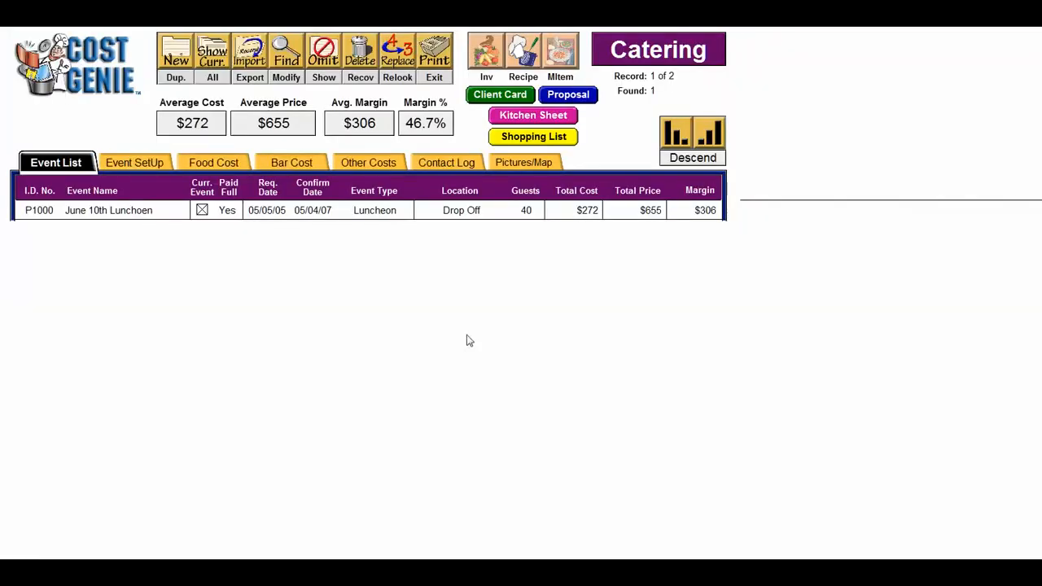
# Open the luncheon's event setup and inspect the event planner and occasion entries
pyautogui.click(122, 165)
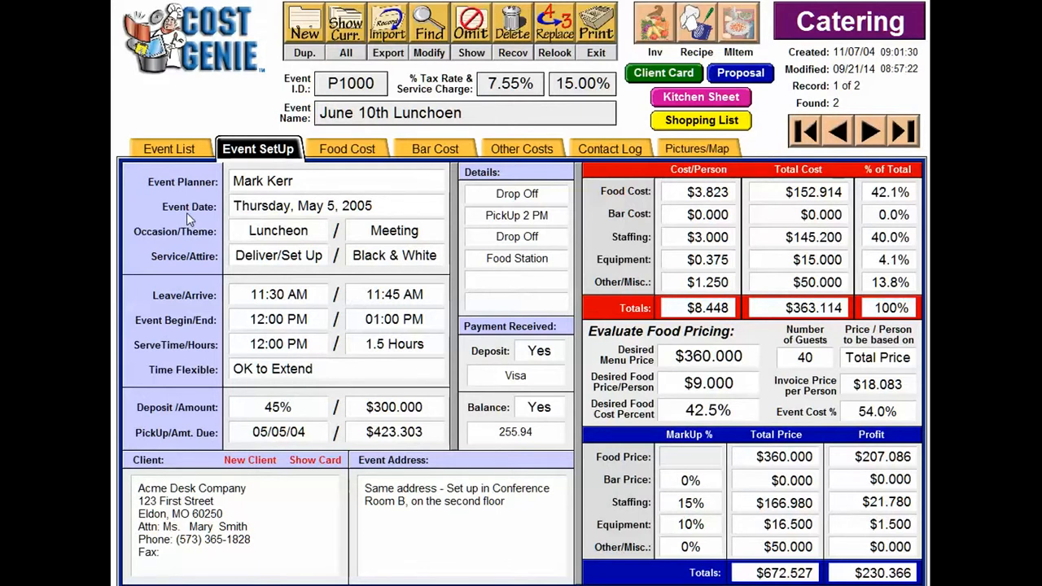
pyautogui.click(247, 180)
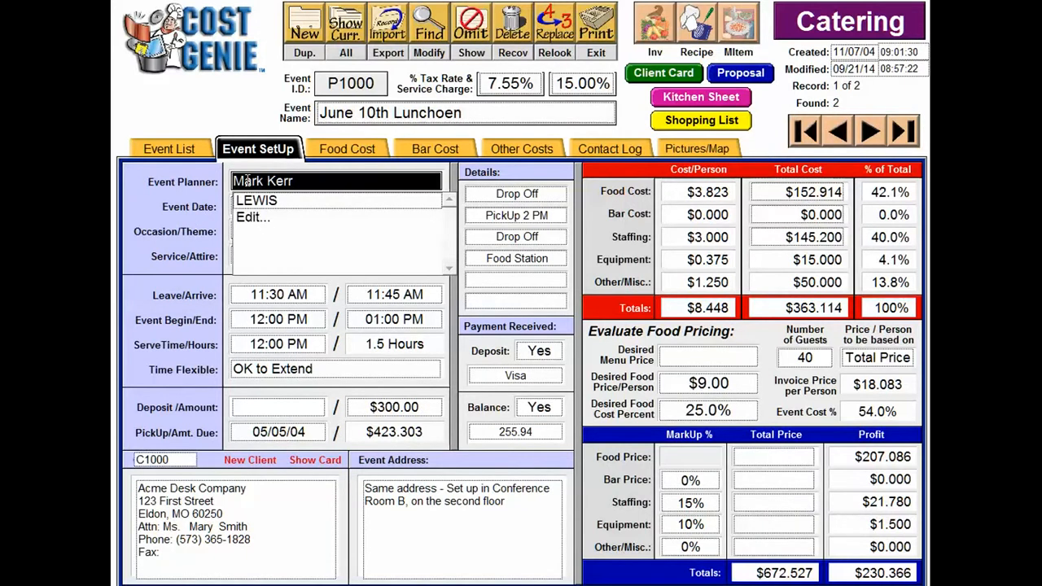
pyautogui.click(182, 196)
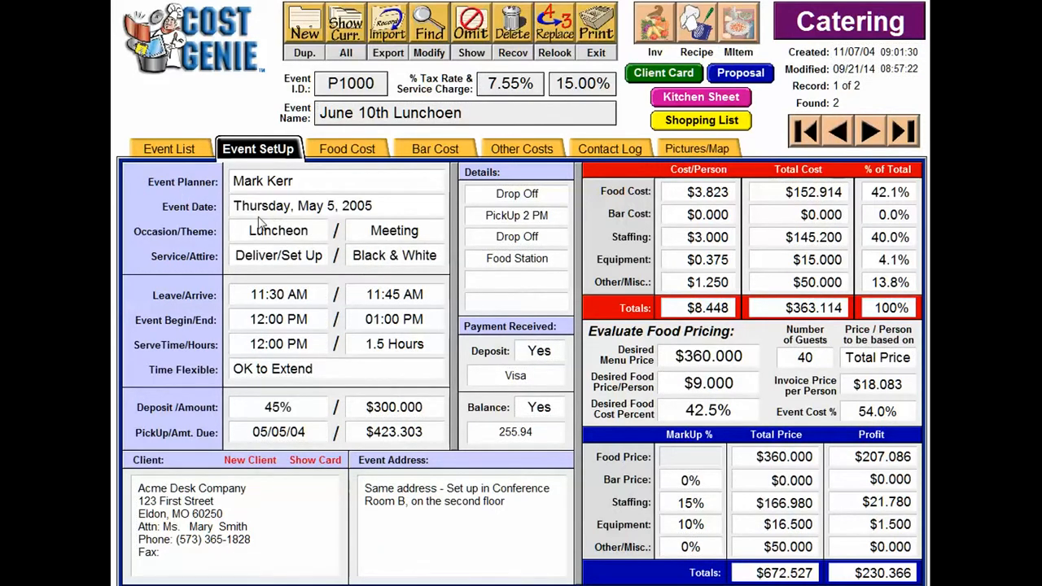
pyautogui.click(302, 232)
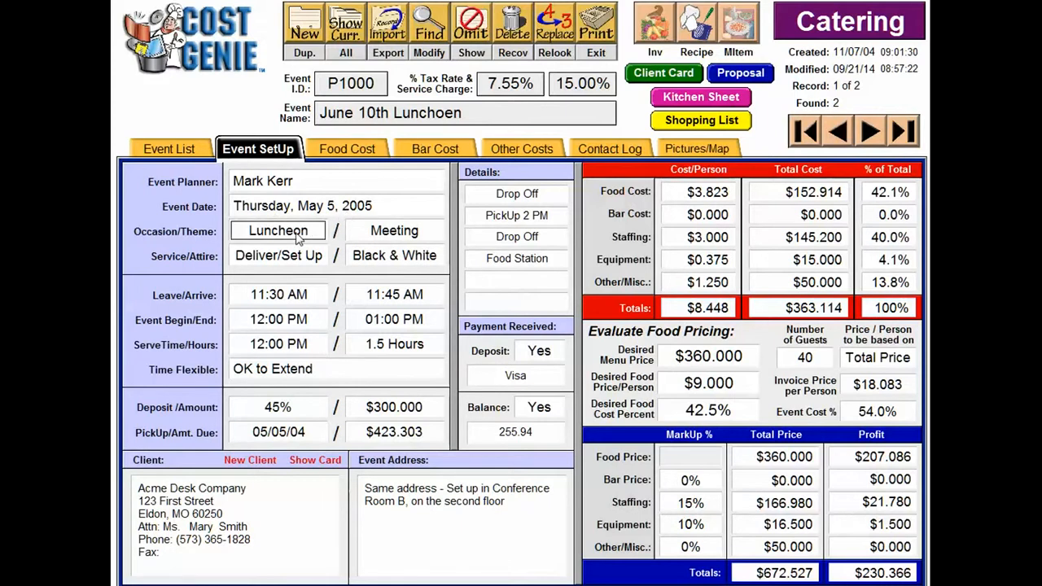
pyautogui.click(213, 231)
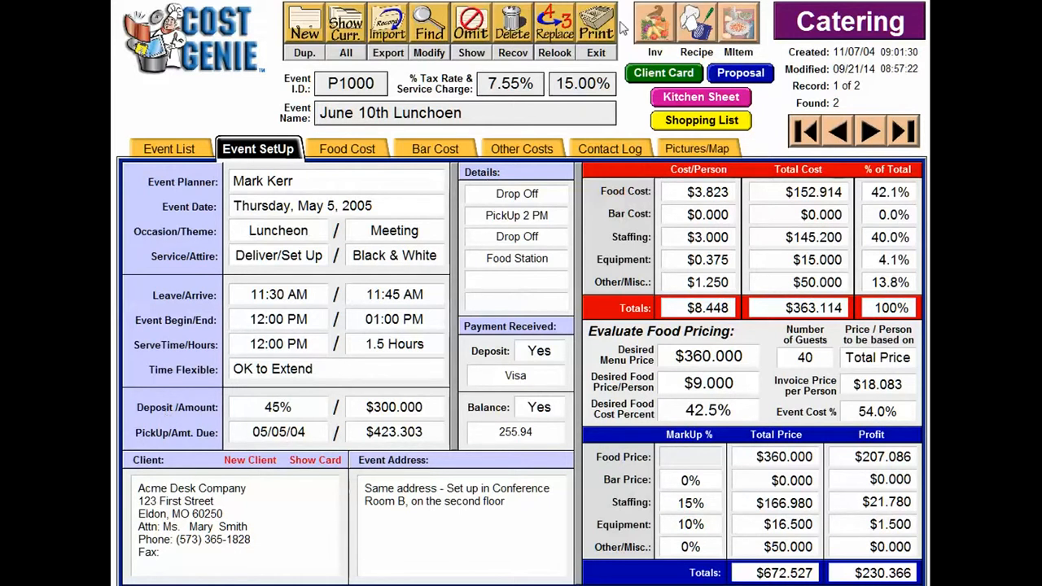
# Select Acme Desk Company as the client of the June 10th luncheon
pyautogui.click(146, 464)
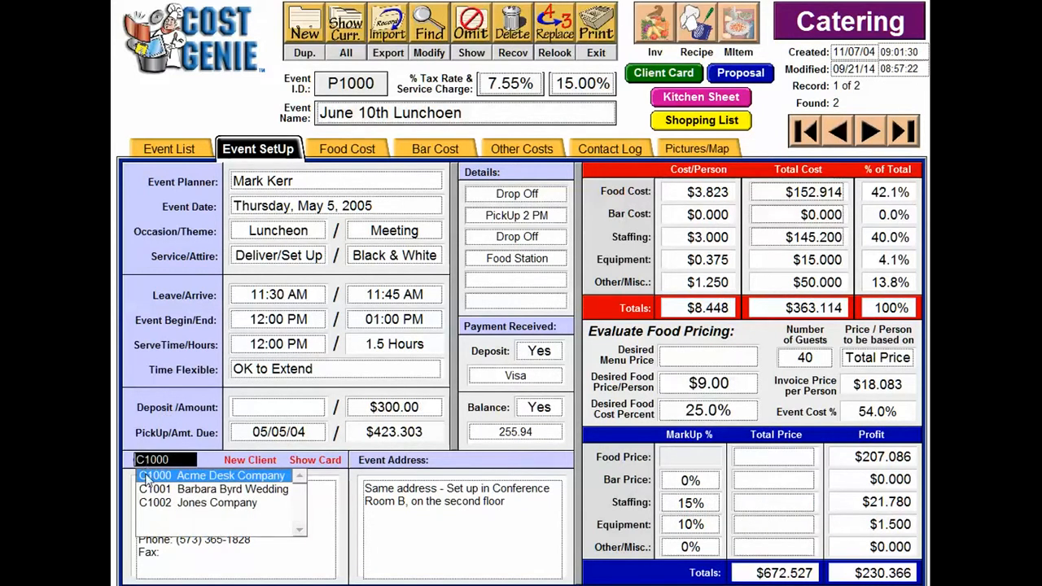
pyautogui.click(146, 476)
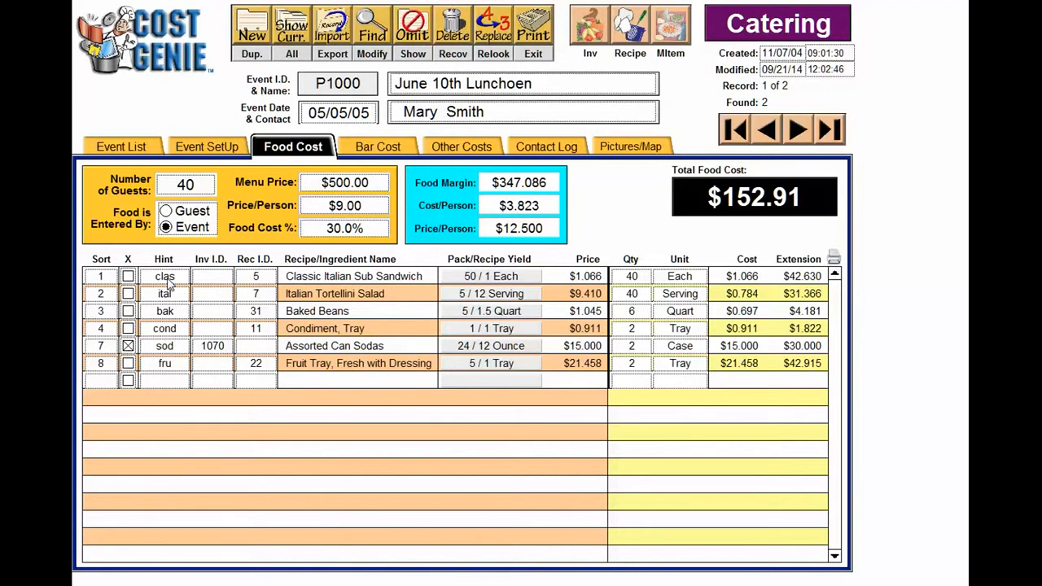
# Inspect the recipe choices for the Classic Italian Sub Sandwich and inventory choices for Assorted Can Sodas, and check the event setup and bar costs
pyautogui.click(256, 278)
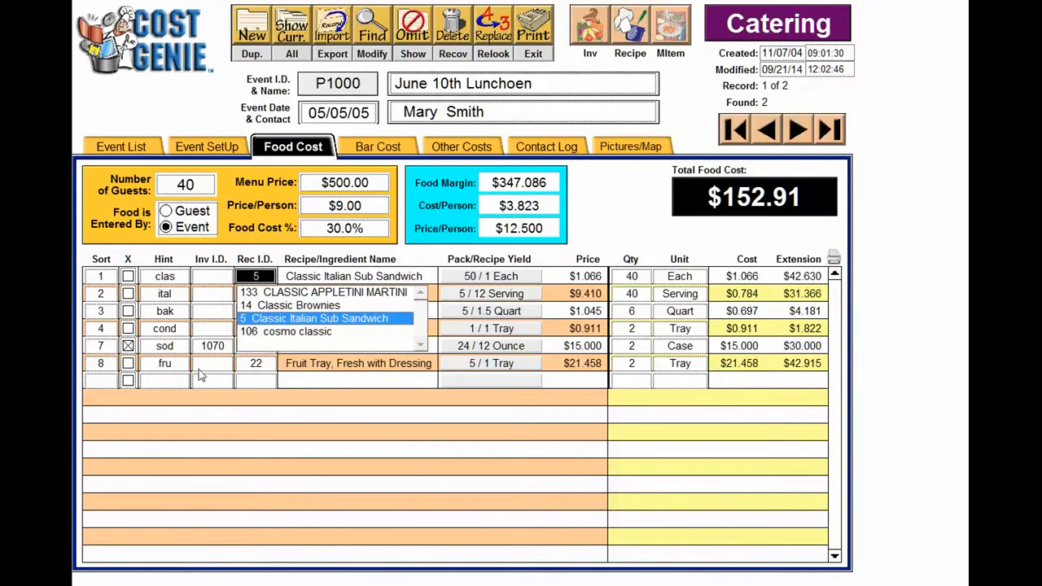
pyautogui.click(162, 403)
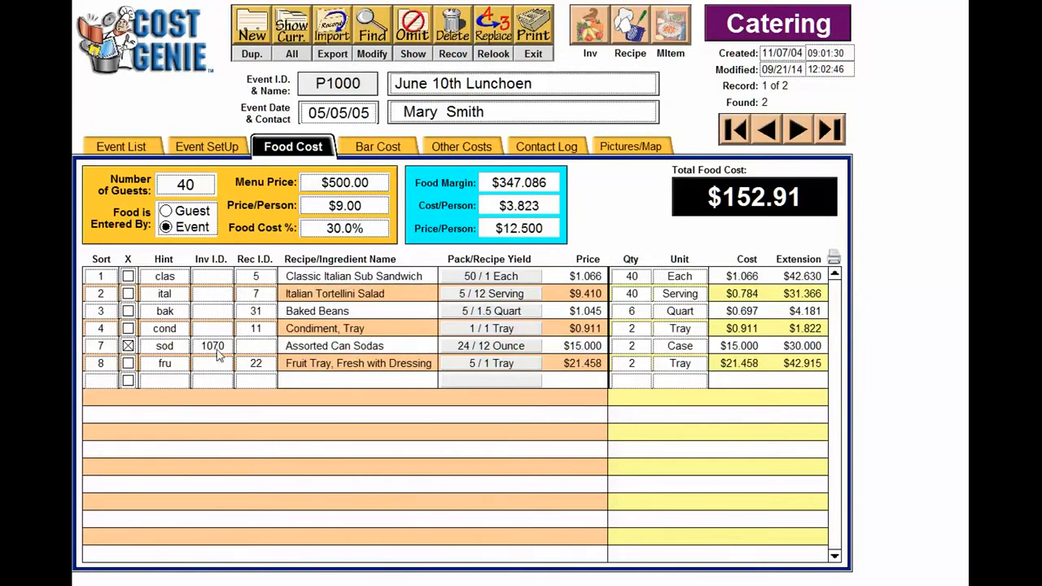
pyautogui.click(213, 346)
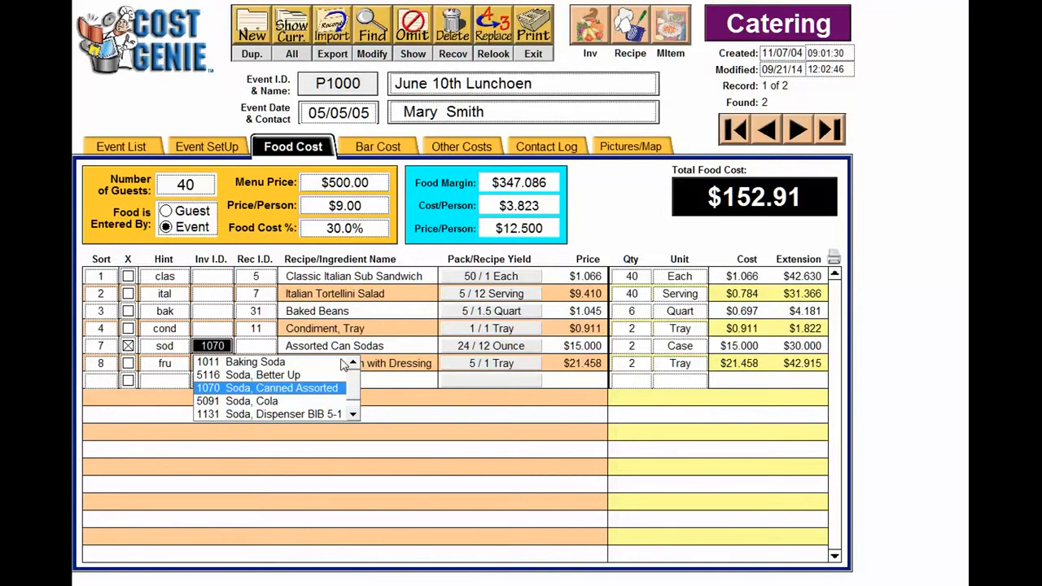
pyautogui.click(210, 149)
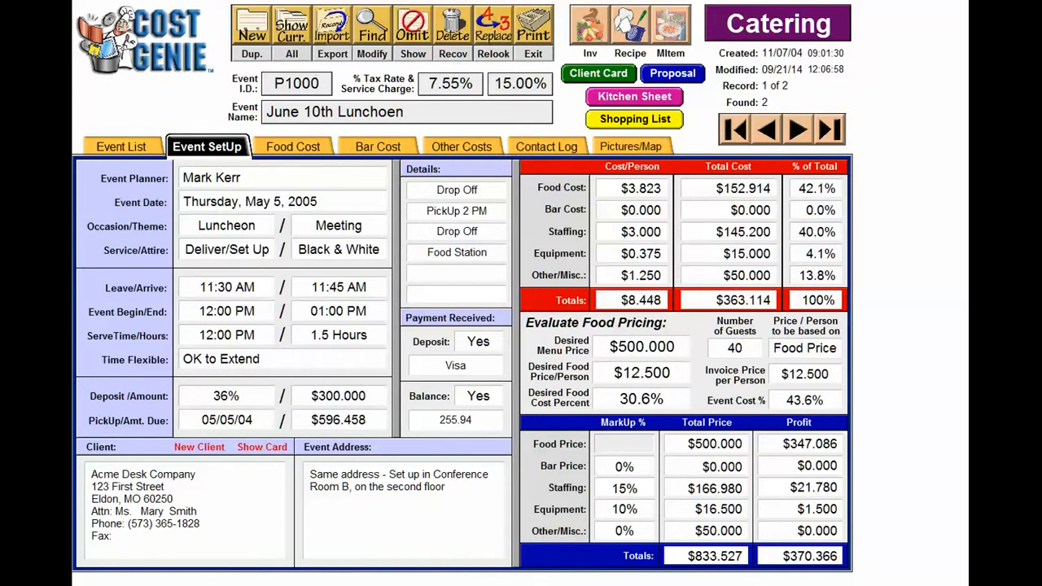
pyautogui.click(375, 147)
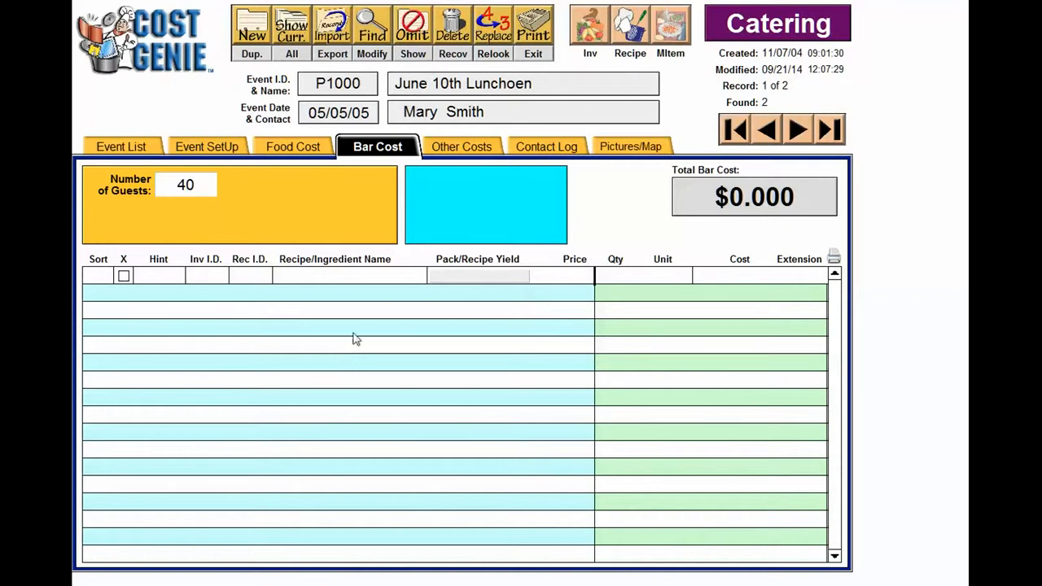
# Examine the luncheon's other costs, including the staff name and position choices for the first server and the equipment choices for Chaffing Dishes
pyautogui.click(472, 152)
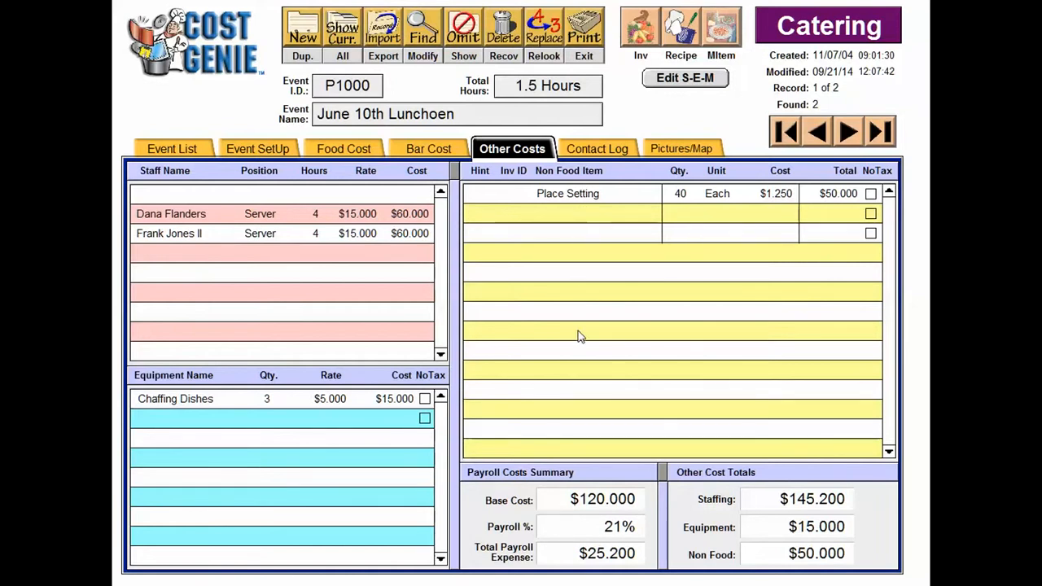
pyautogui.click(185, 215)
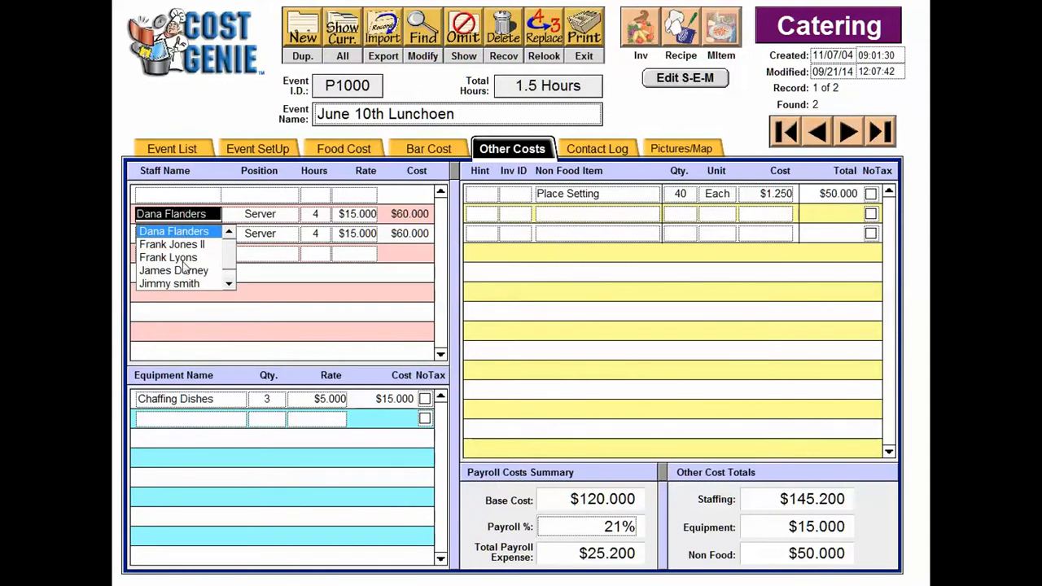
pyautogui.click(260, 216)
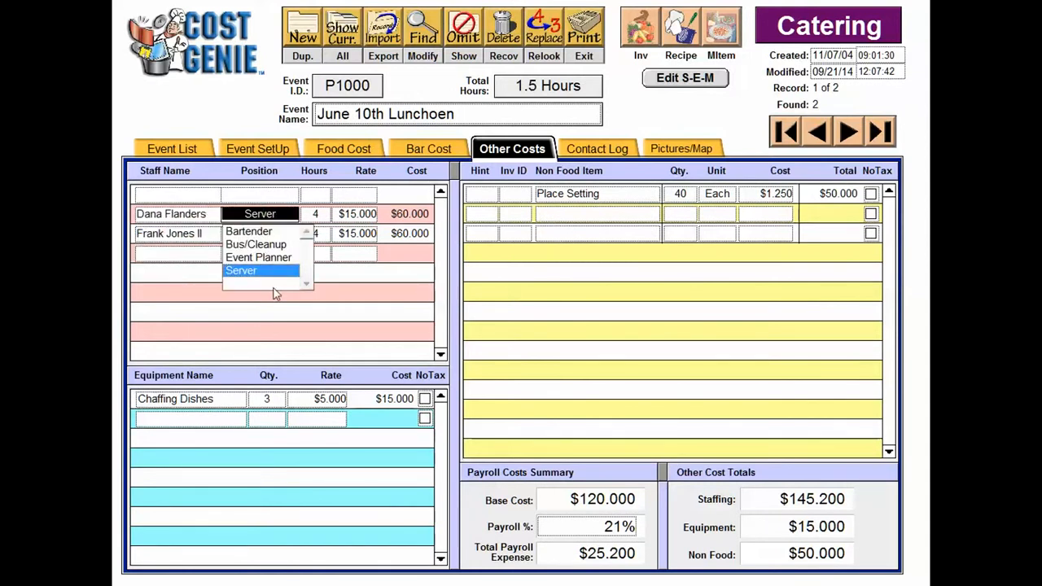
pyautogui.click(349, 288)
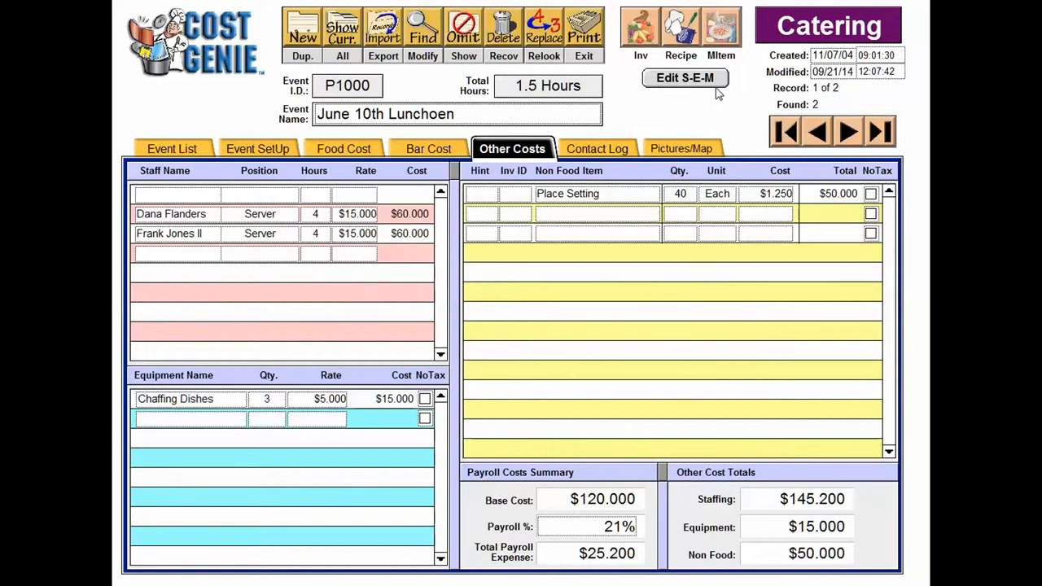
pyautogui.click(216, 406)
pyautogui.click(217, 399)
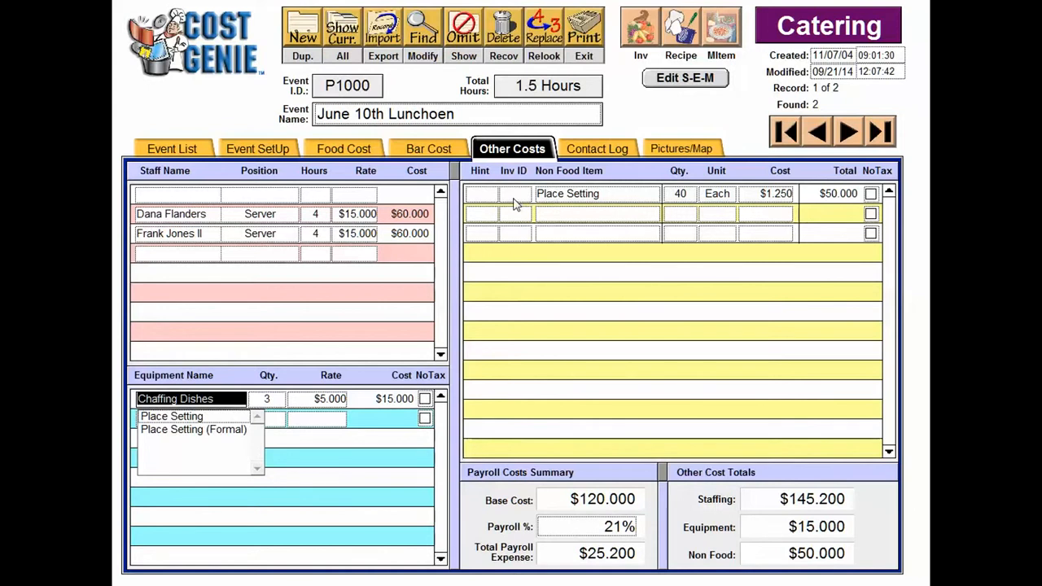
# Replace the Place Setting non-food item with inventory item 1053 Plate Foam 9", using the hint pla
pyautogui.click(492, 202)
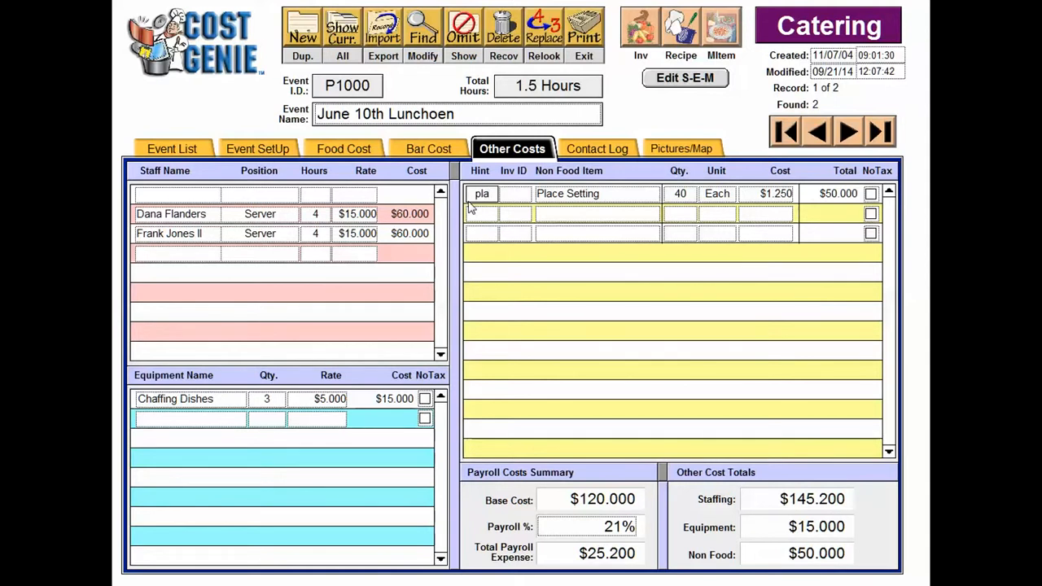
pyautogui.click(506, 194)
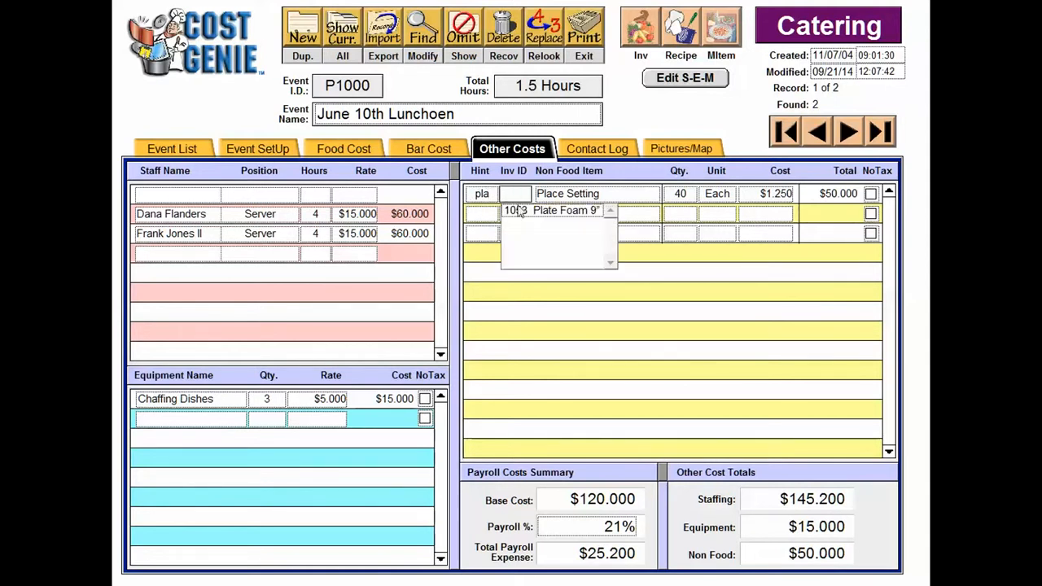
pyautogui.click(529, 211)
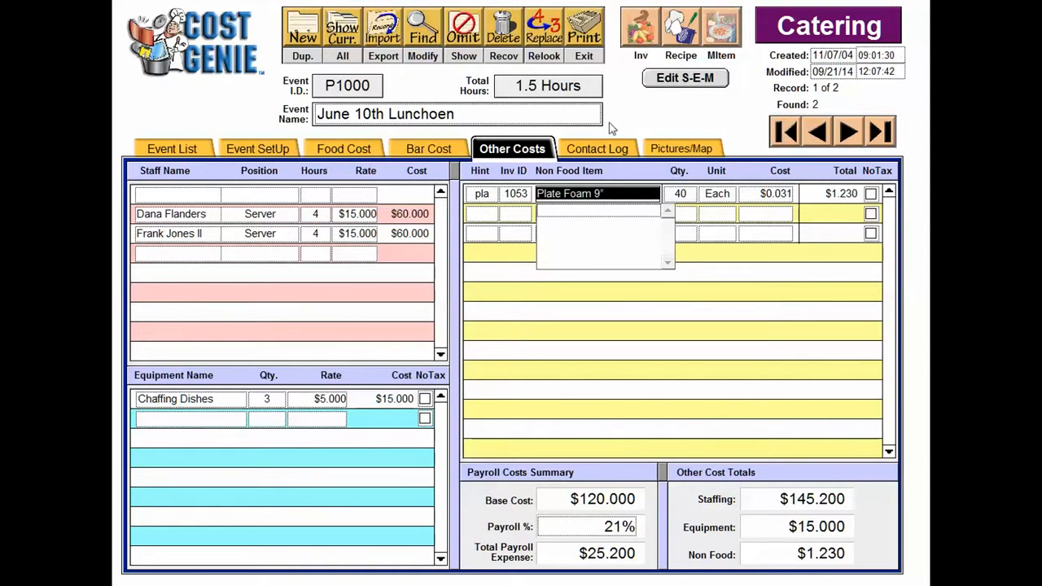
# Review the luncheon's contact log, event comments and disclaimer, and its food pictures
pyautogui.click(597, 149)
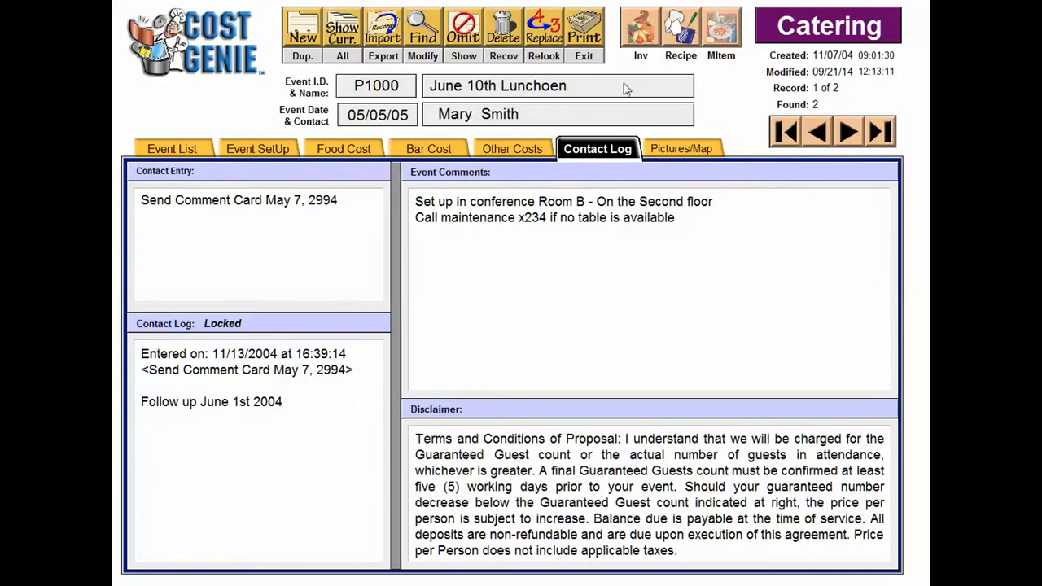
pyautogui.click(681, 147)
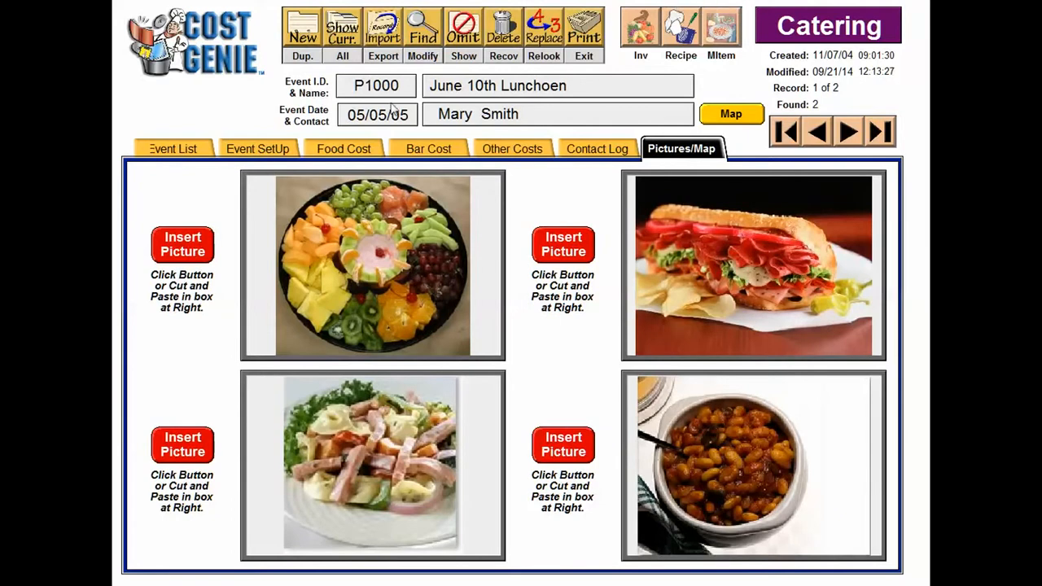
# Base the luncheon's price per person on Total Price in the event setup
pyautogui.click(275, 155)
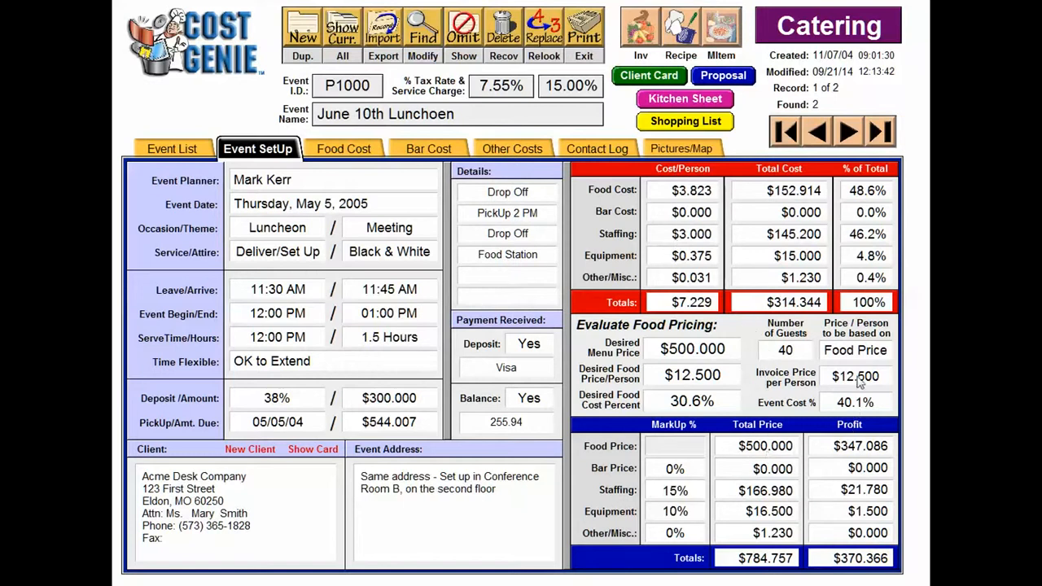
pyautogui.click(861, 350)
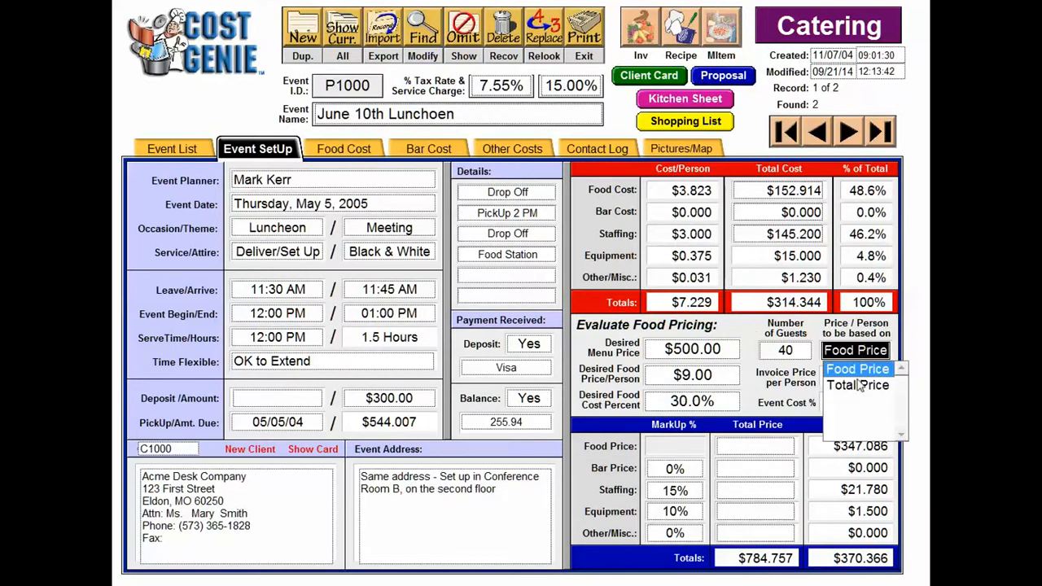
pyautogui.click(859, 385)
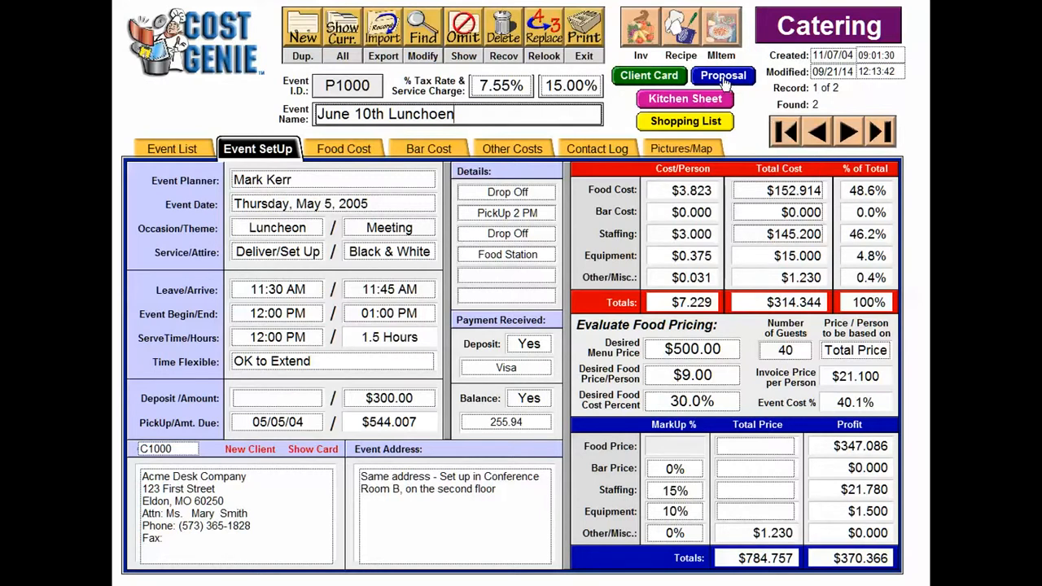
# Review the June 10th luncheon's catering proposal from the client information down to the price totals, staffing and other services
pyautogui.click(723, 75)
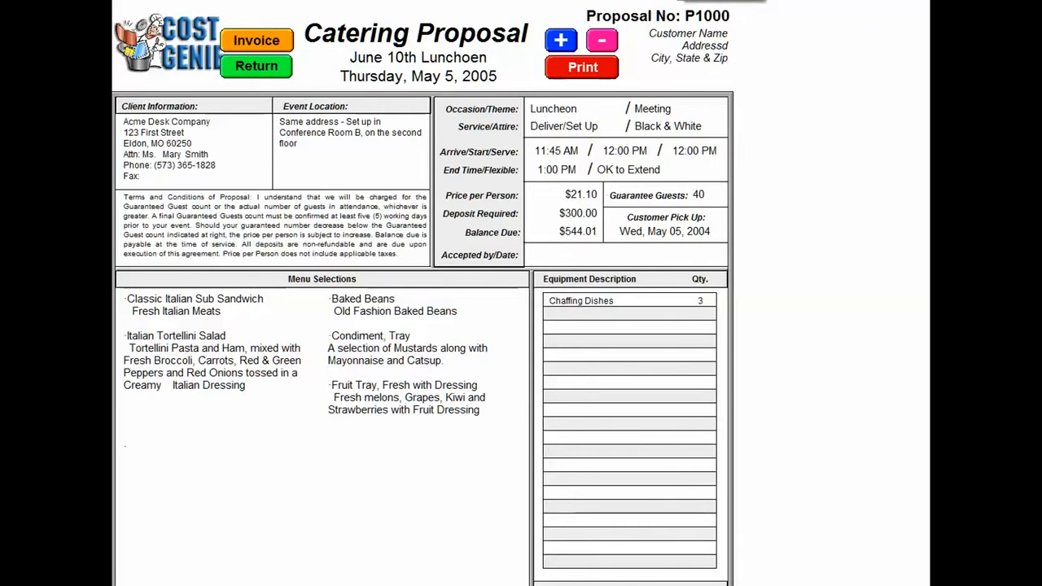
pyautogui.scroll(-5, 421, 326)
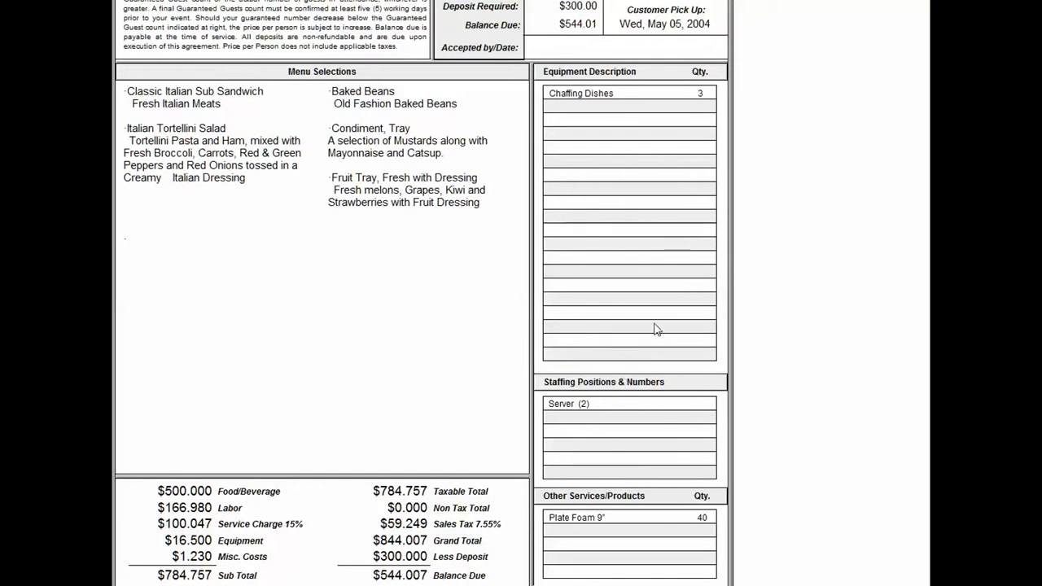
pyautogui.scroll(5, 542, 10)
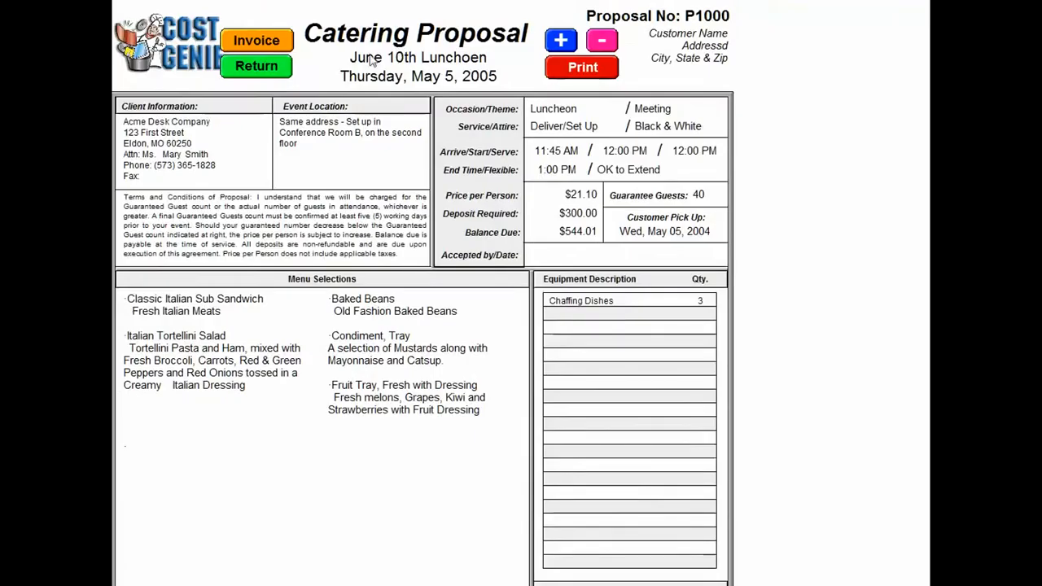
# View the invoice version of the luncheon's proposal, and review the event's kitchen load sheet before returning to the event setup
pyautogui.click(259, 42)
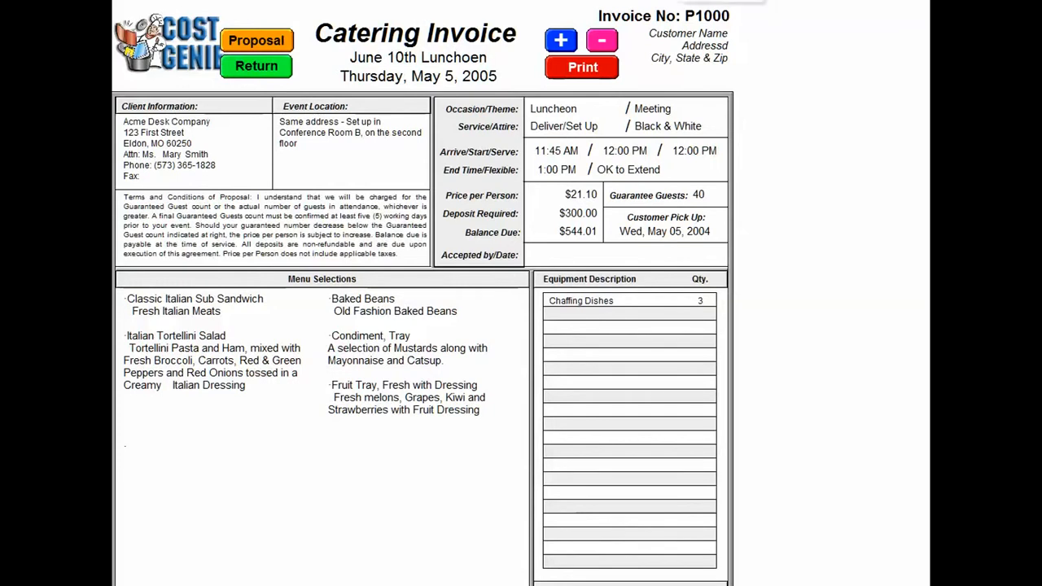
pyautogui.click(257, 72)
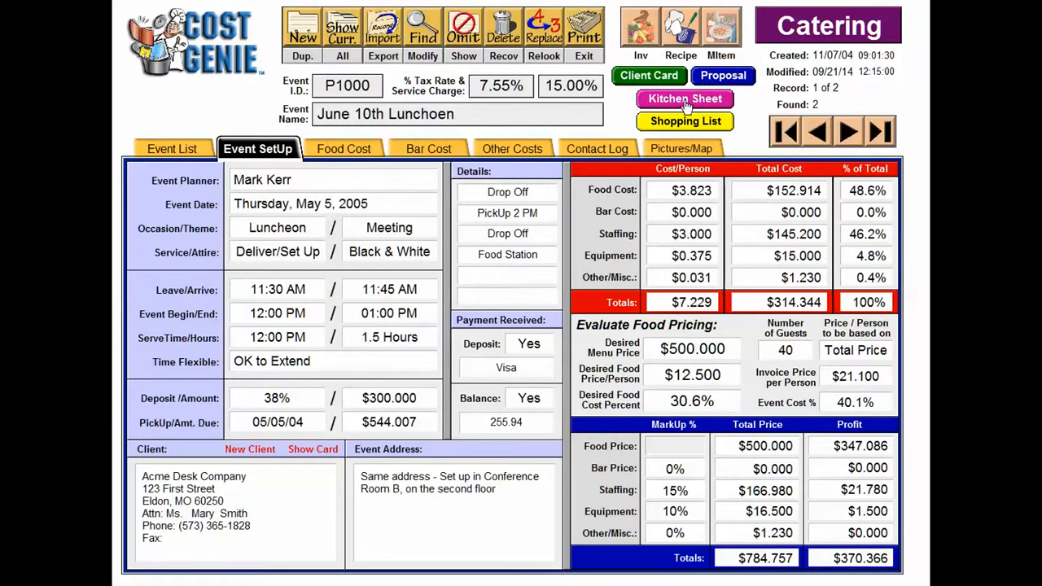
pyautogui.click(687, 98)
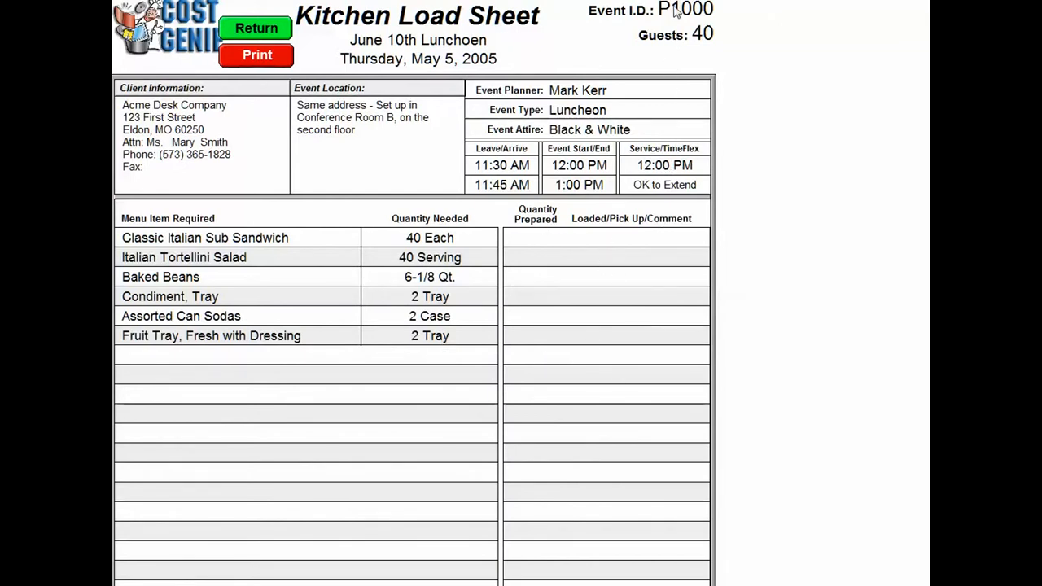
pyautogui.click(257, 29)
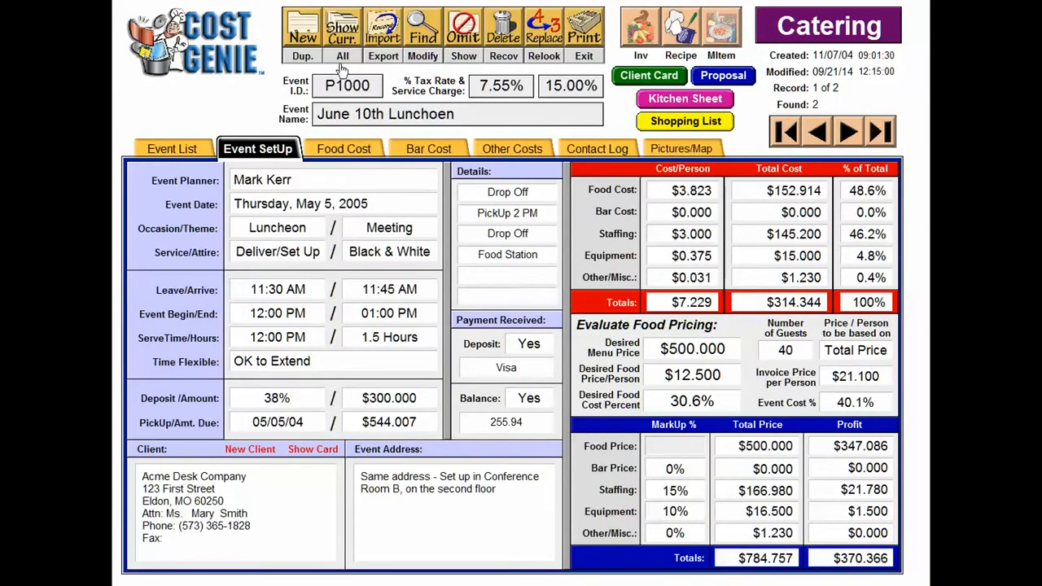
# Compile a shopping list by category for this single event with 0% markup, review its detailed and condensed versions, and return to the event
pyautogui.click(686, 123)
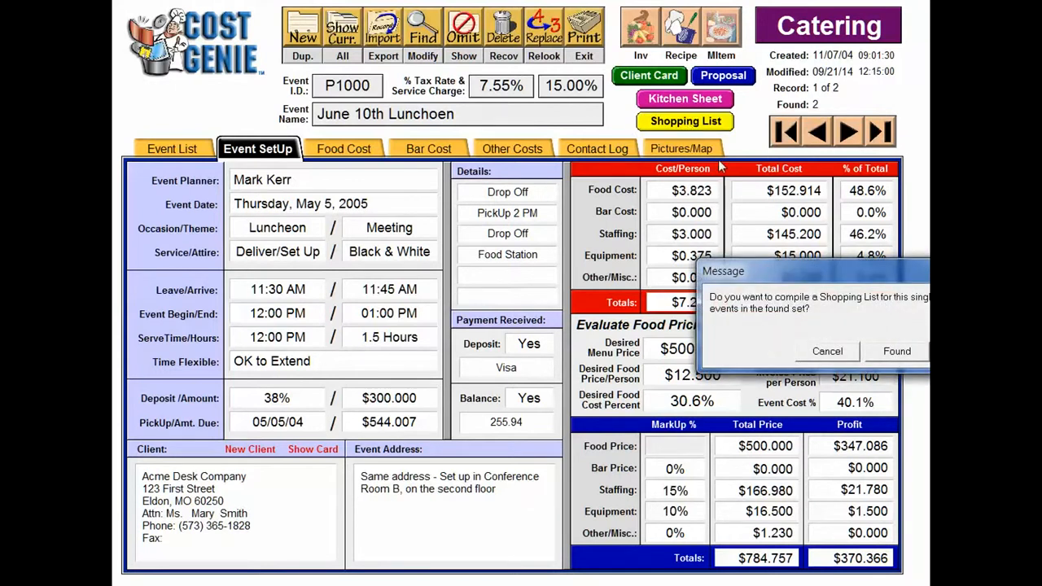
pyautogui.click(965, 350)
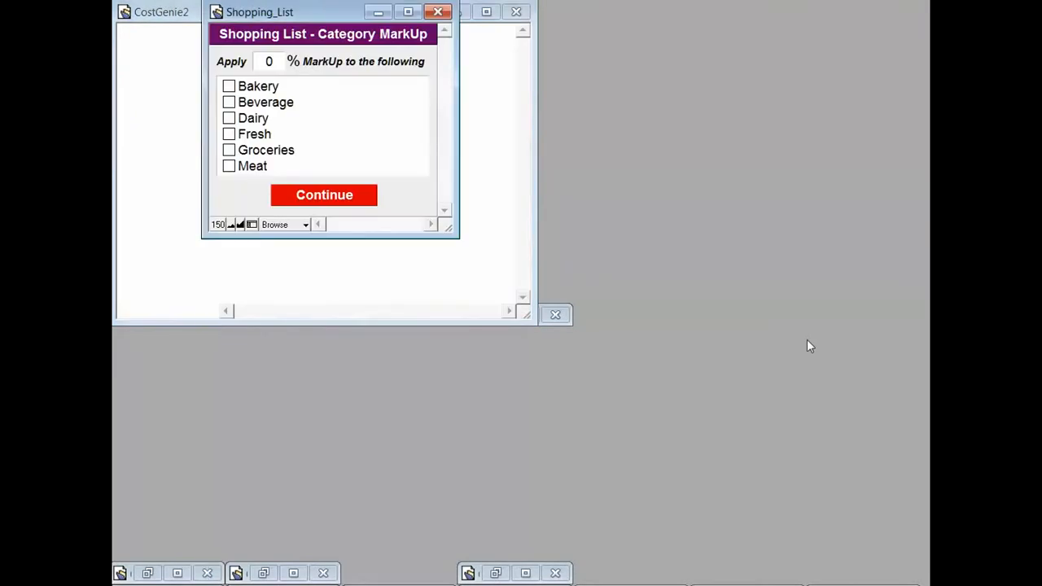
pyautogui.click(324, 195)
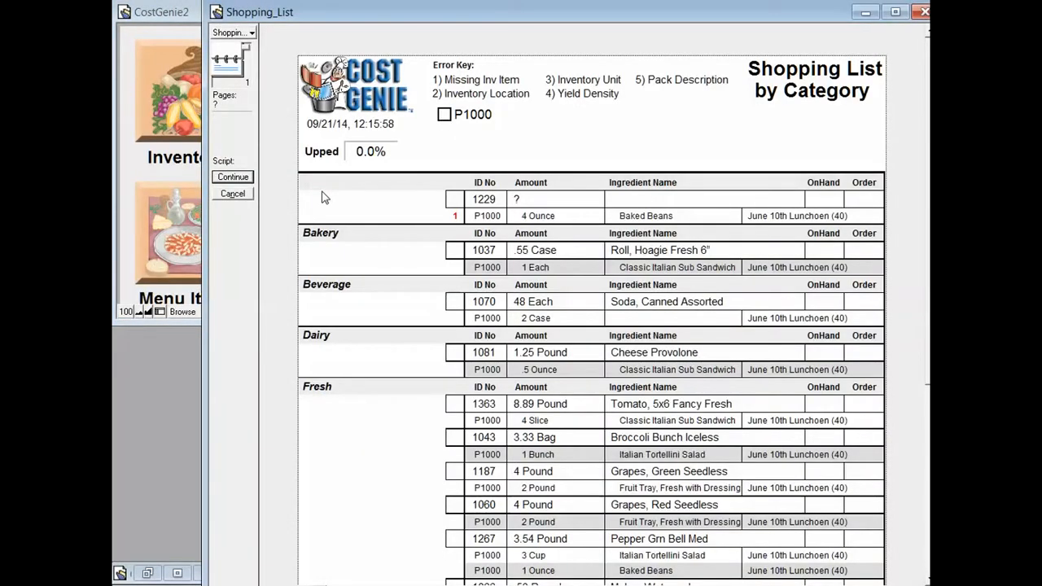
pyautogui.click(252, 34)
pyautogui.click(289, 37)
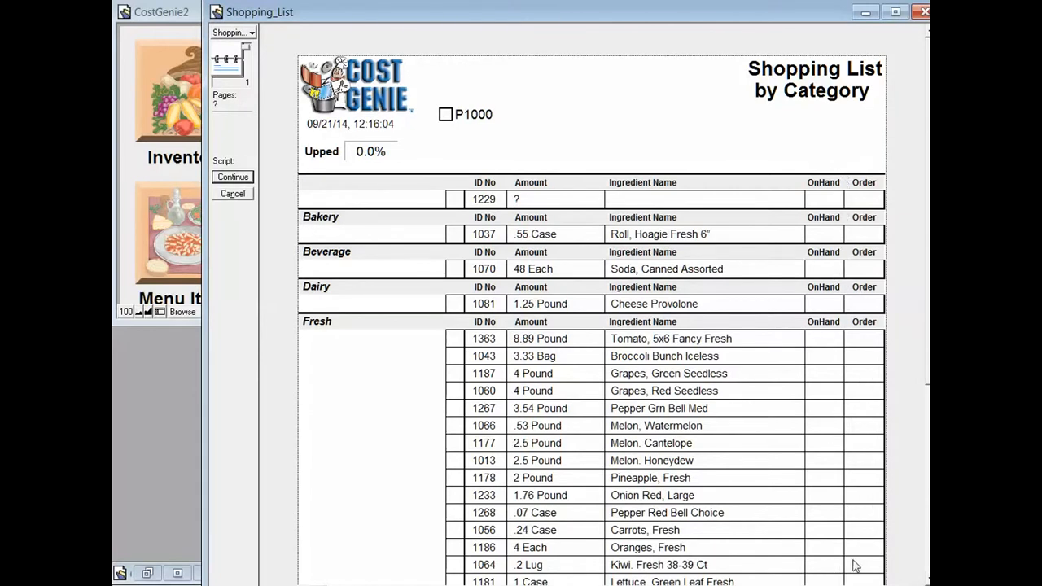
pyautogui.click(232, 194)
pyautogui.click(810, 129)
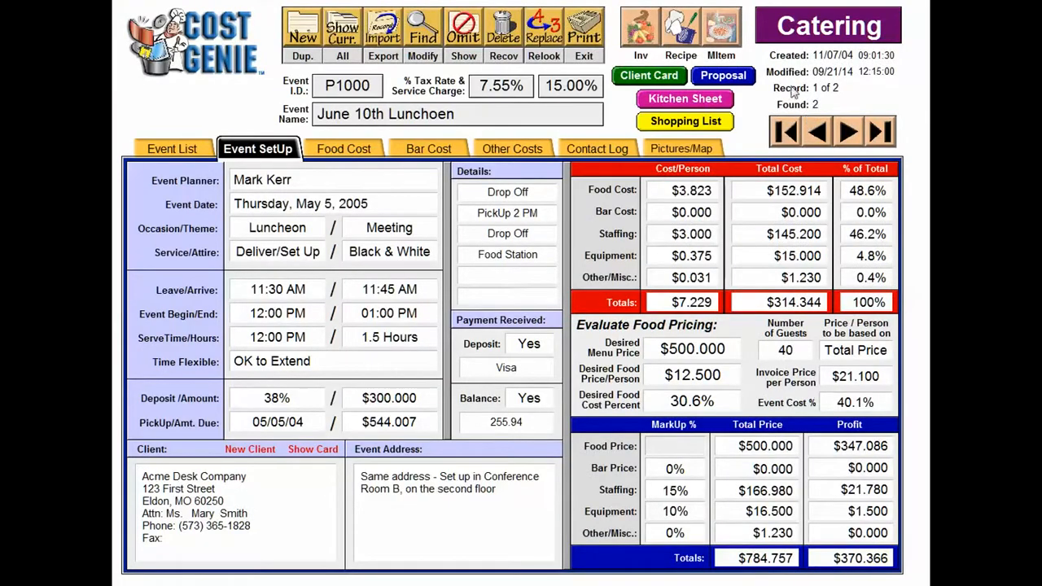